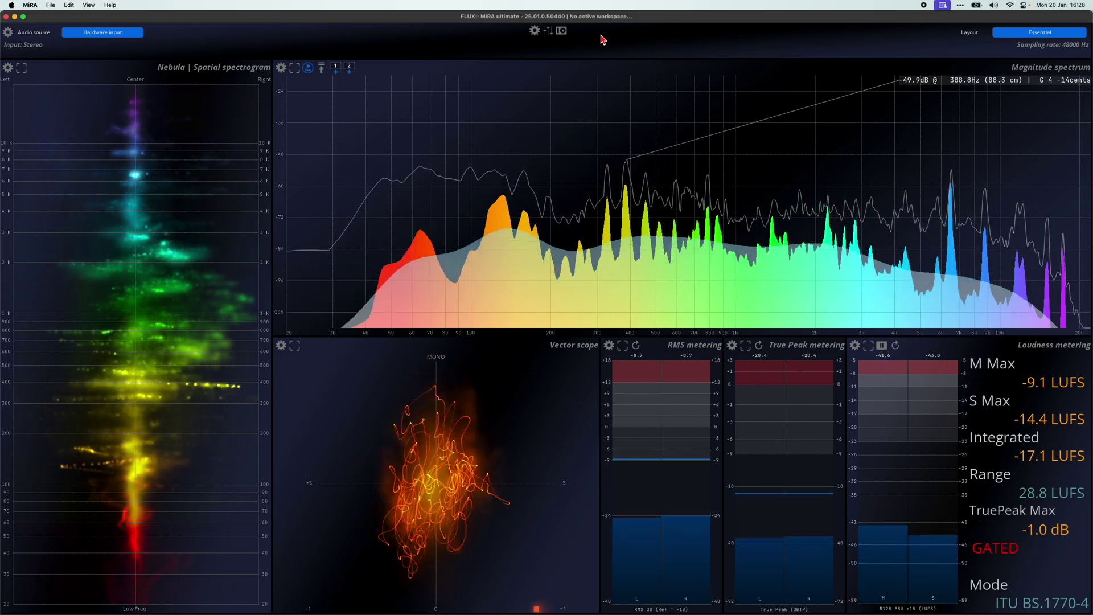
Check the audio IO settings, keeping MADIface Pro as the input device.
click(562, 32)
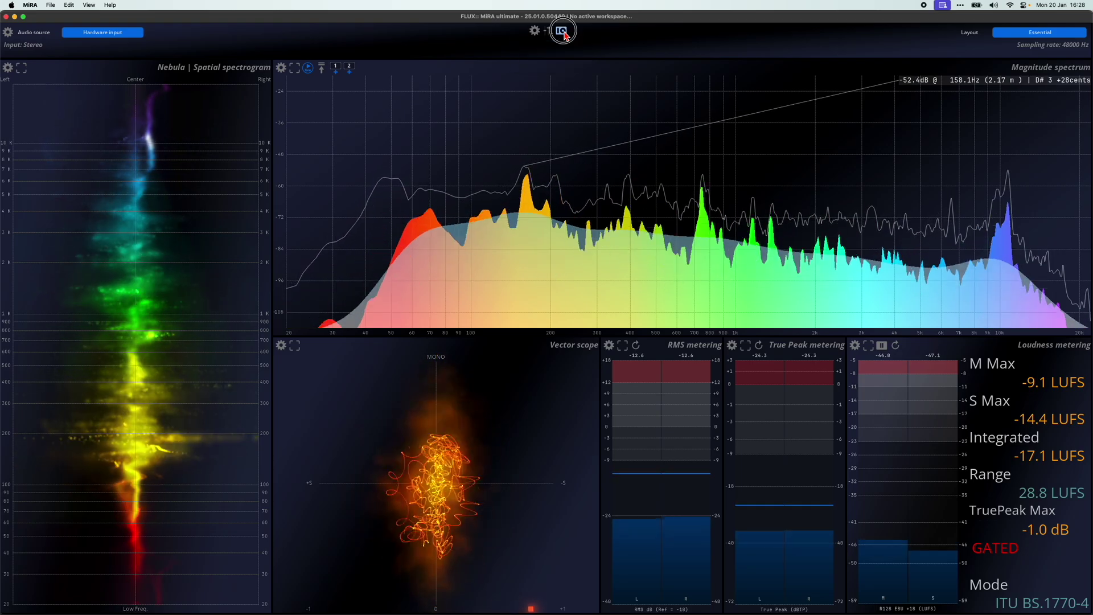
click(712, 263)
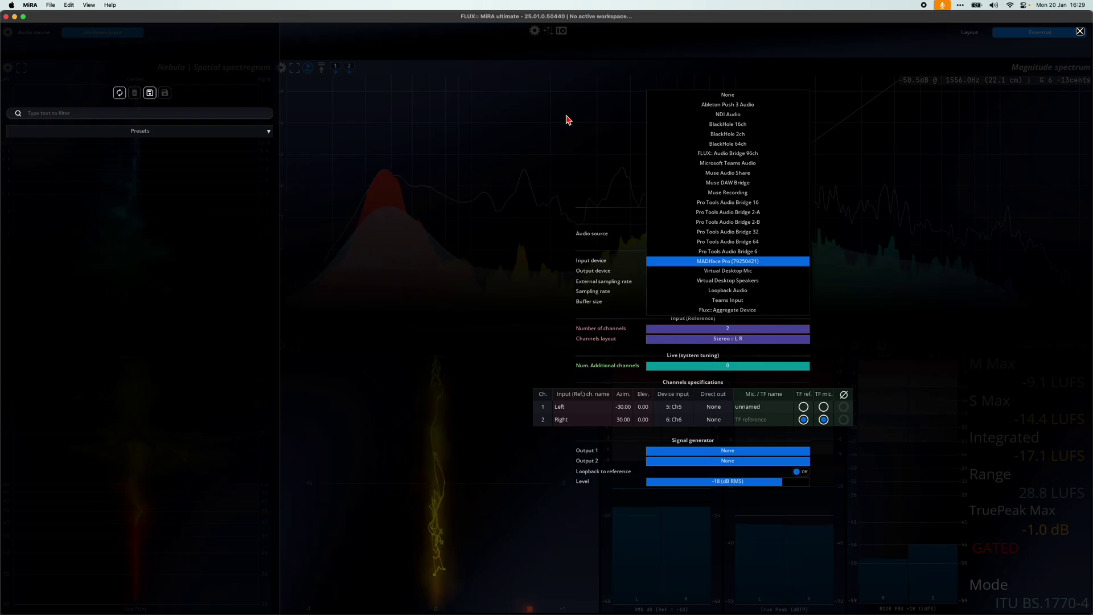
click(643, 200)
click(528, 214)
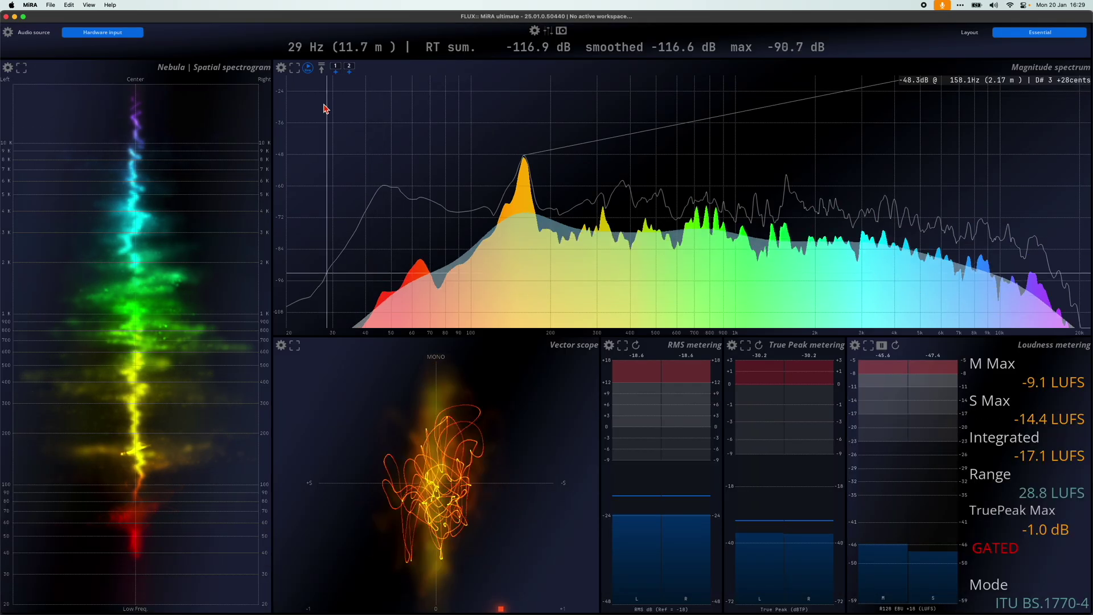
Select Reaper (#3) as MIRA's audio source after viewing REAPER's sample grabber.
click(111, 33)
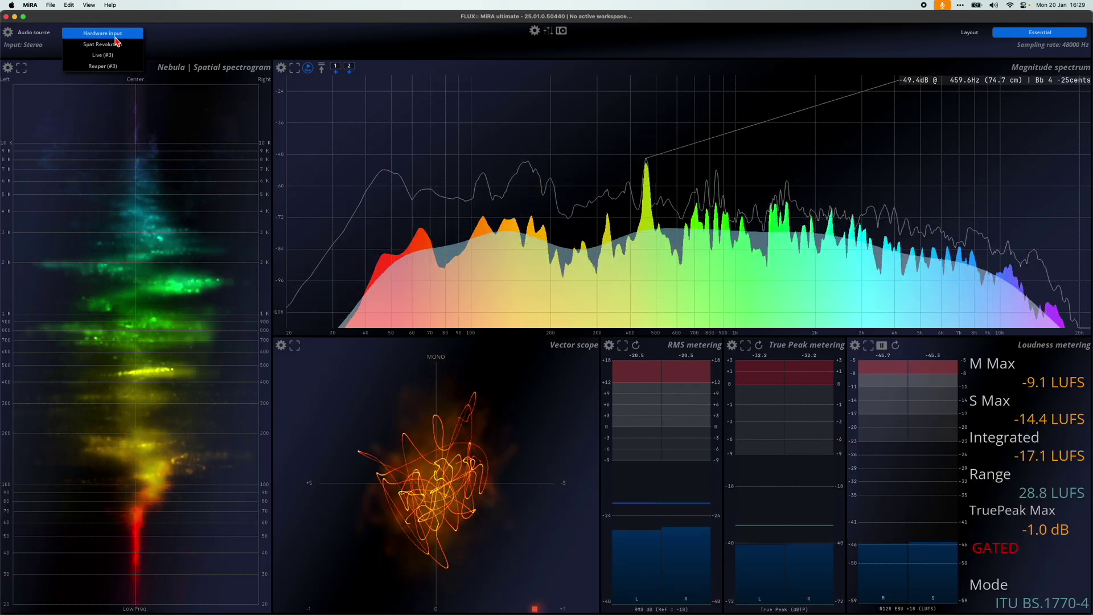
click(103, 33)
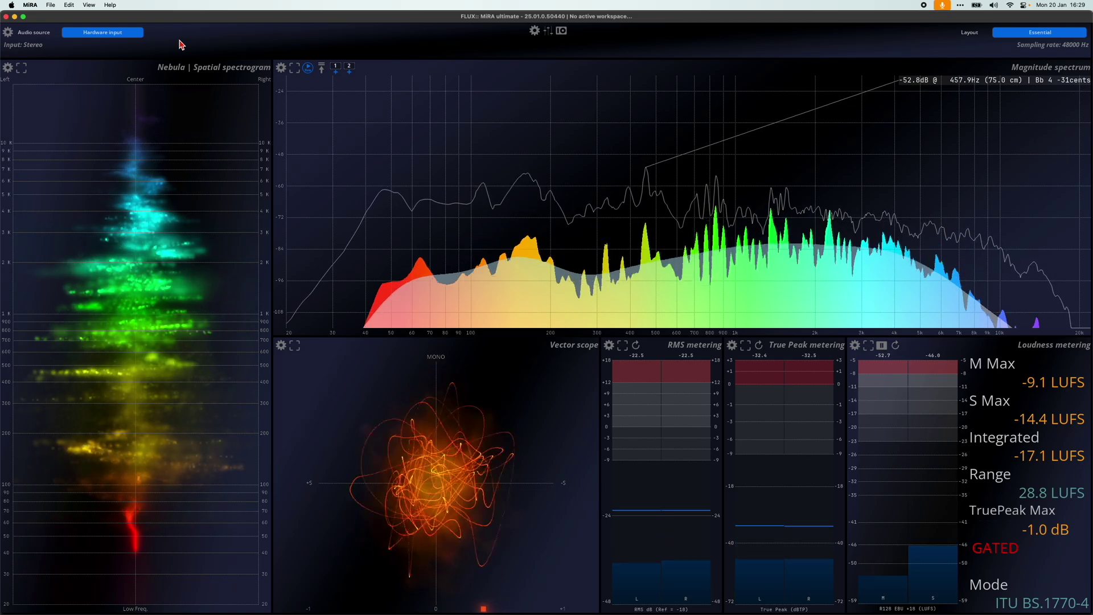
key(super+Tab)
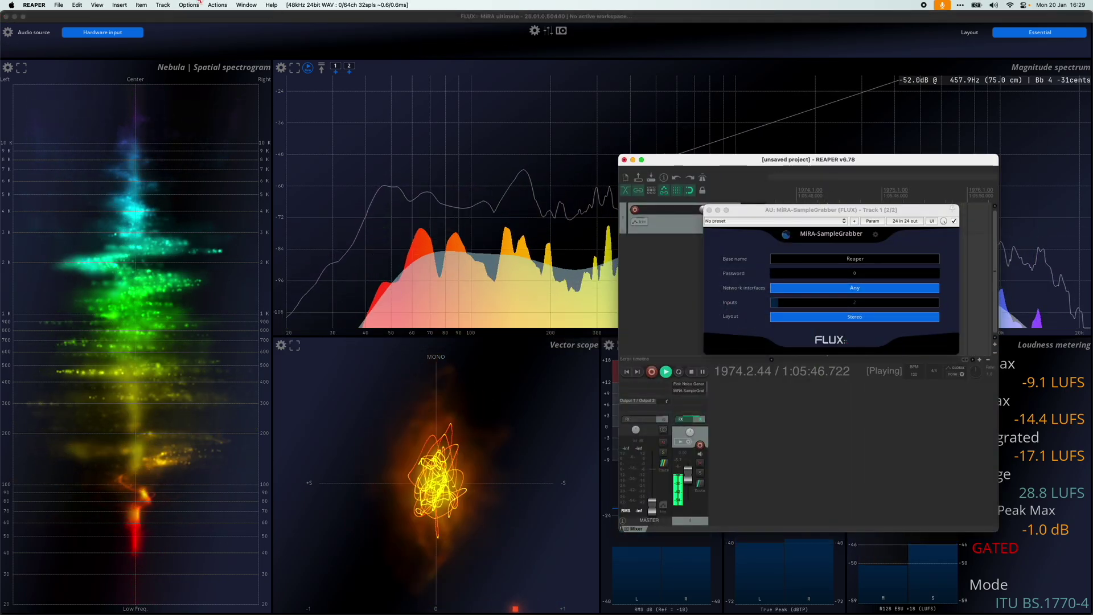
click(103, 32)
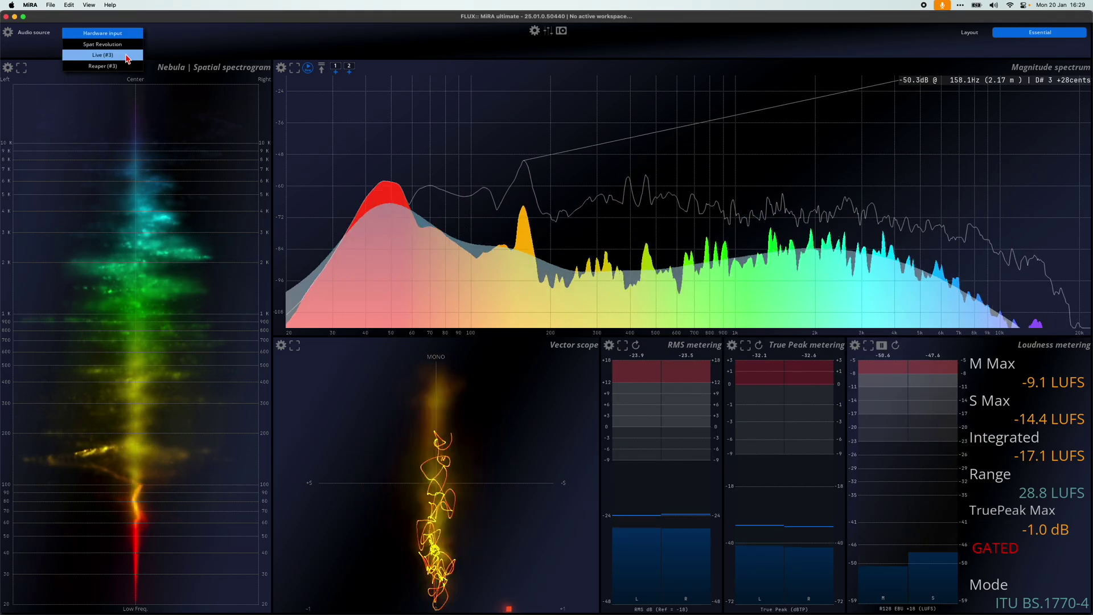
click(103, 65)
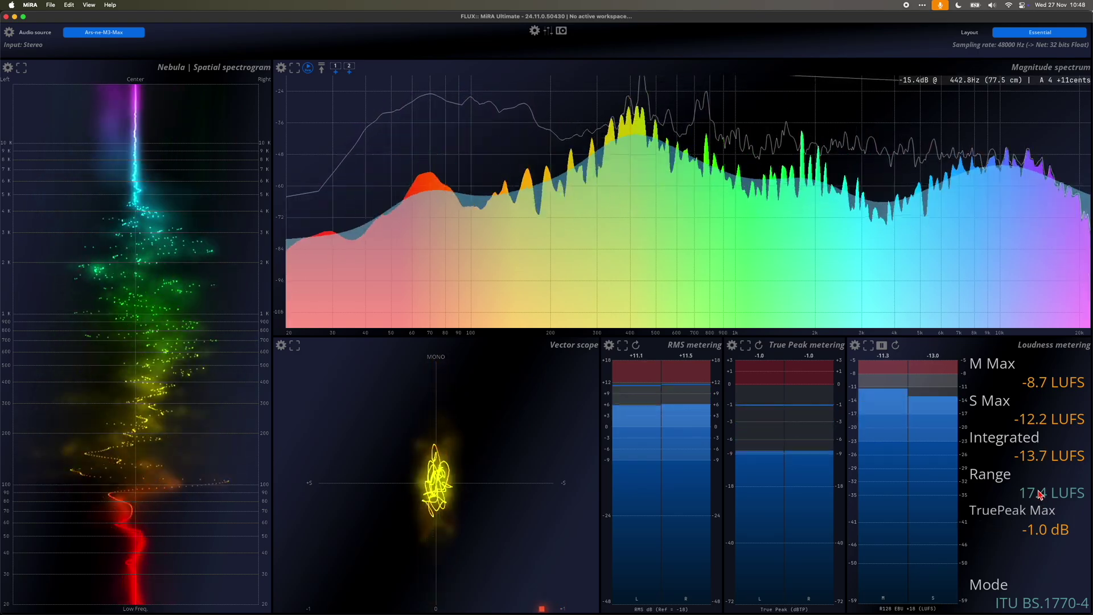
Set the loudness meter's Mode to Spotify Loud, then change it to Apple Music.
click(1021, 481)
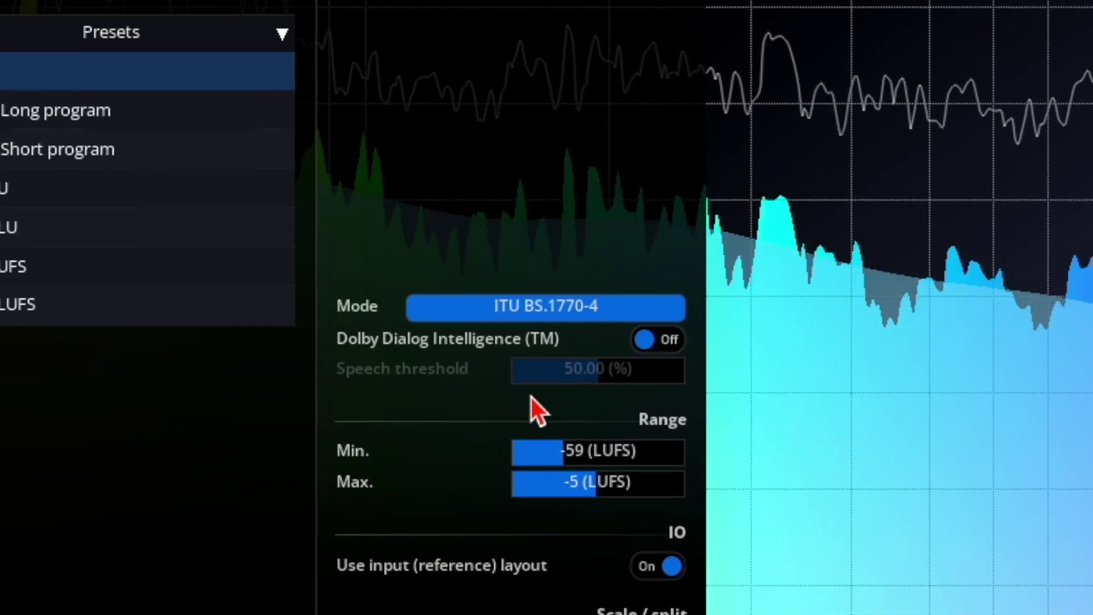
click(696, 250)
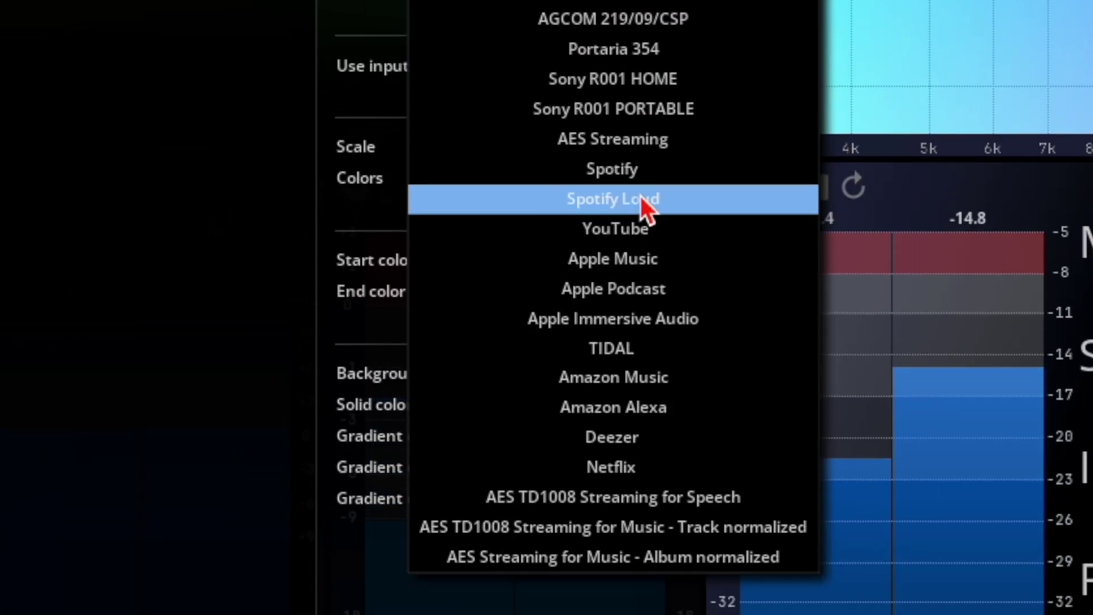
click(642, 199)
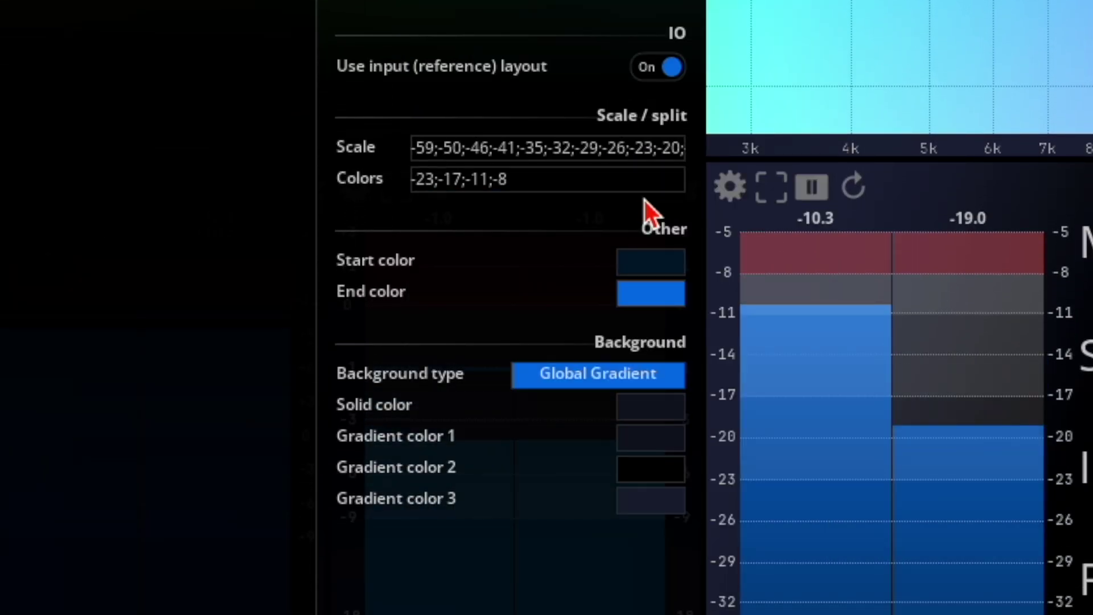
click(799, 223)
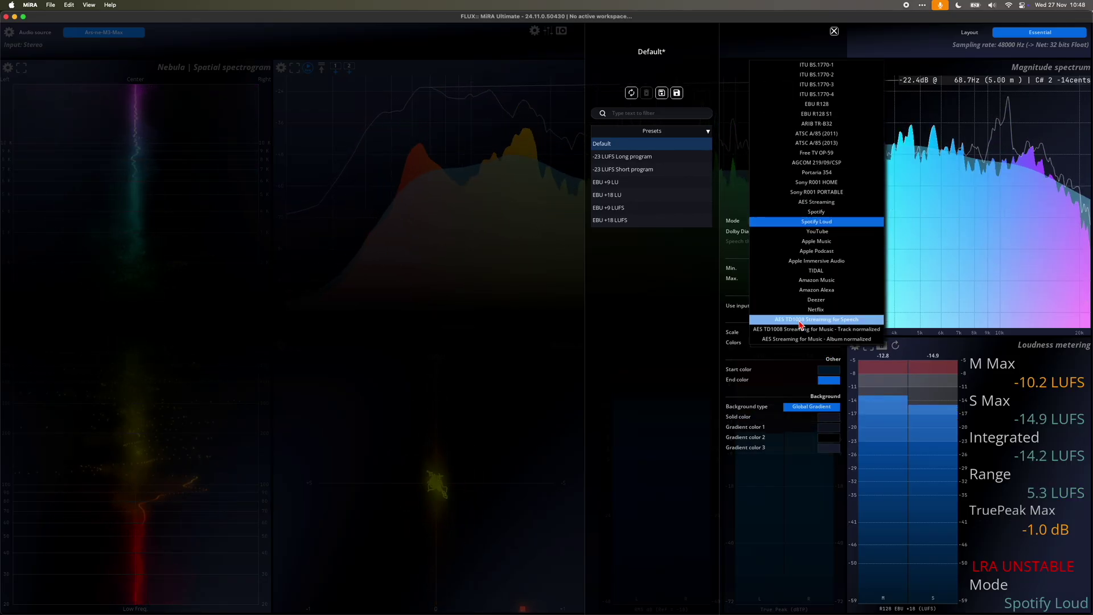
click(817, 247)
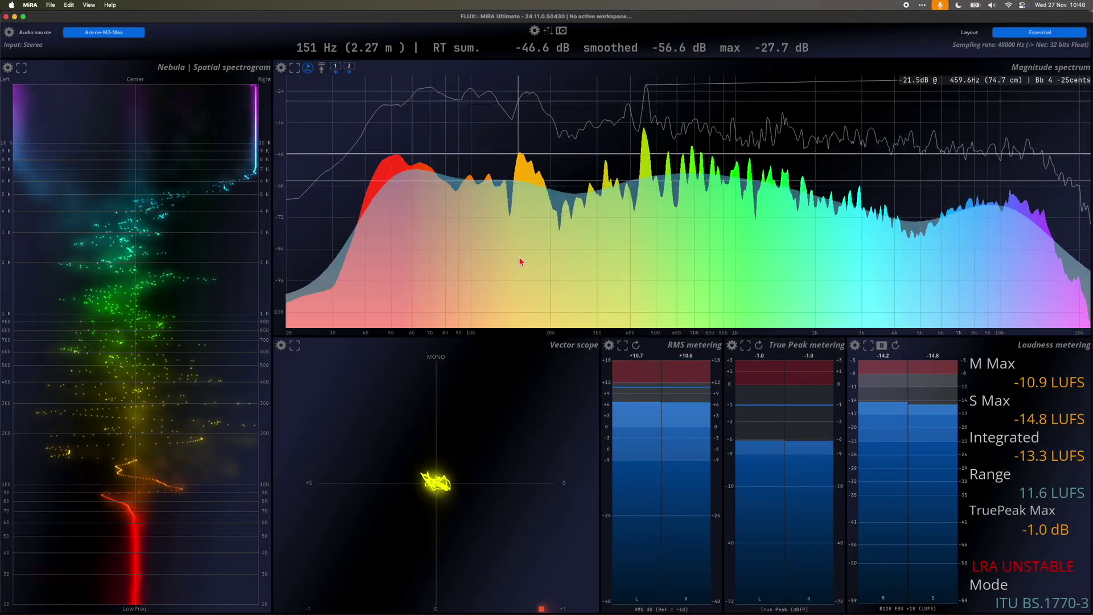
Preview the STA full-spectrum, Horizon and Studio stereo 1 layouts, then return to Essential.
click(1039, 32)
click(1043, 60)
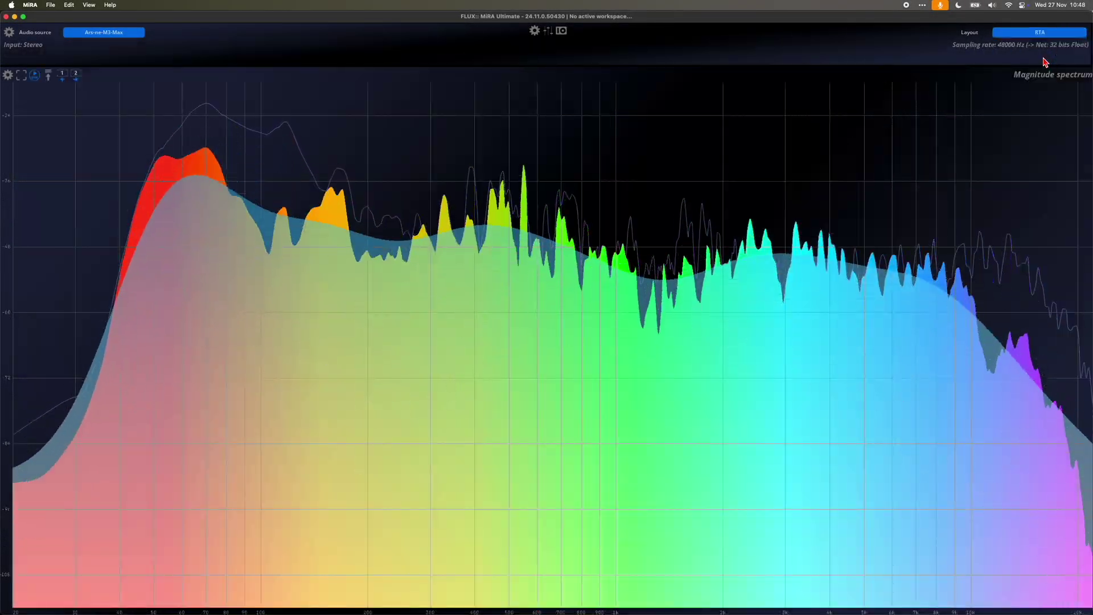
click(1046, 57)
click(1051, 38)
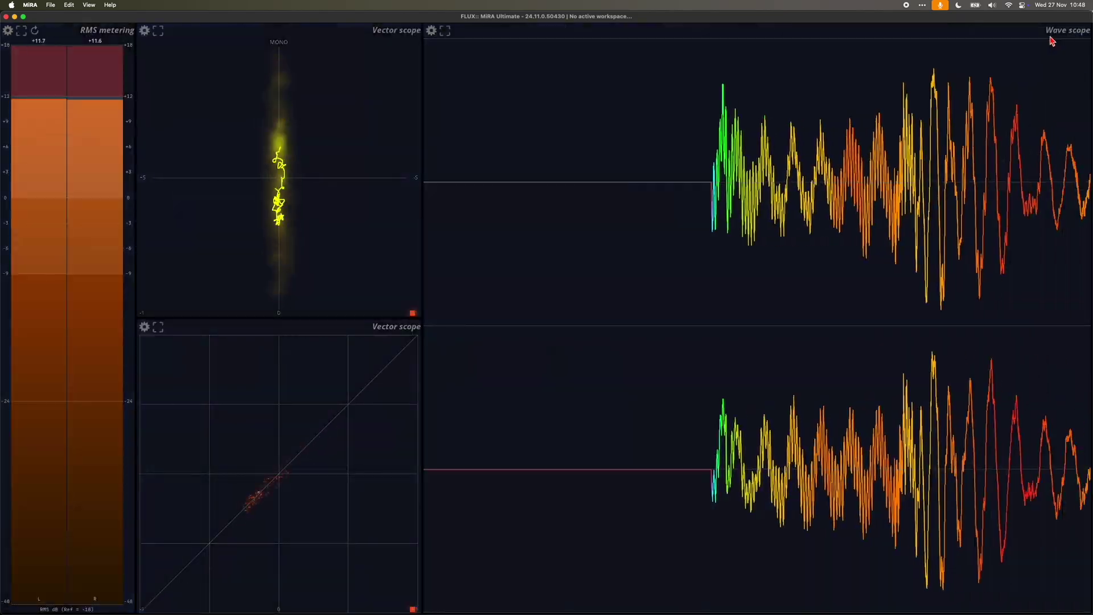
click(1051, 38)
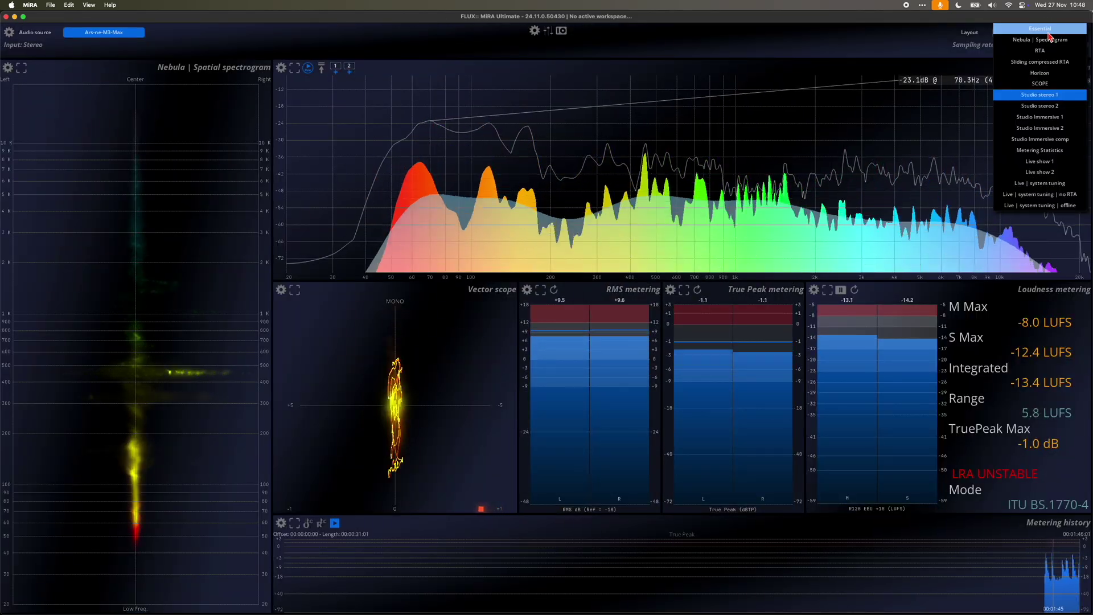
click(1043, 28)
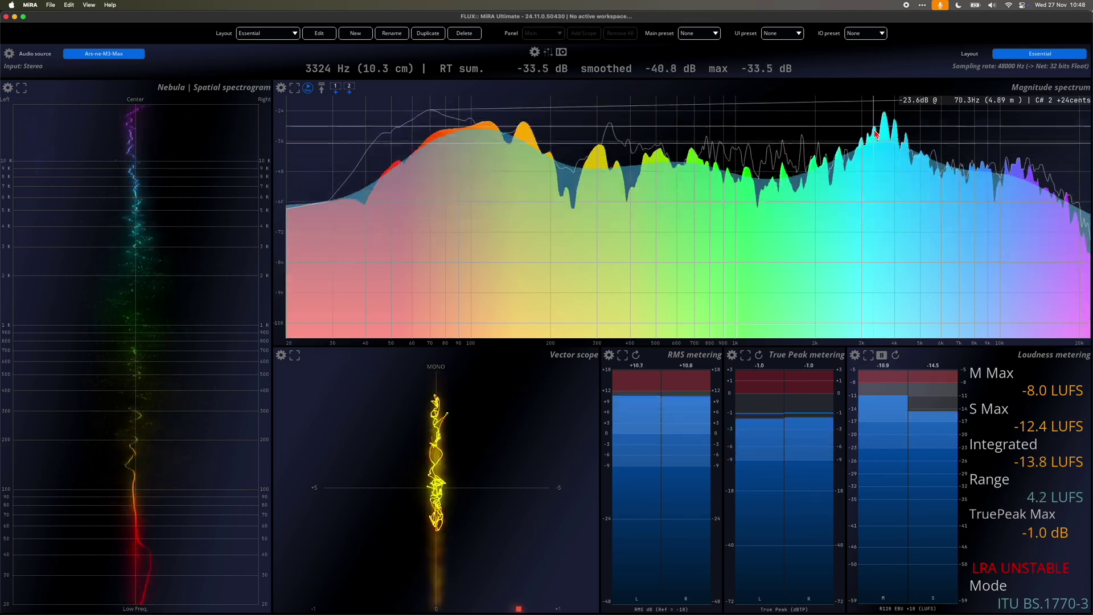
In Edit mode, move the spectrum below the meters and make the vector scope and spectrogram 1/3 width.
key(ctrl+e)
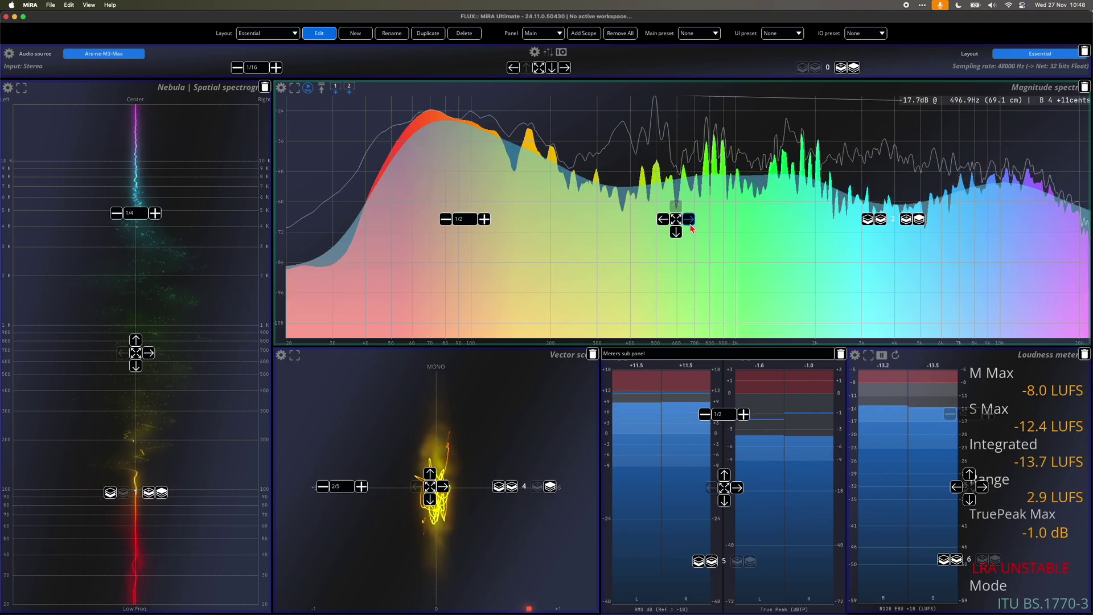
click(676, 231)
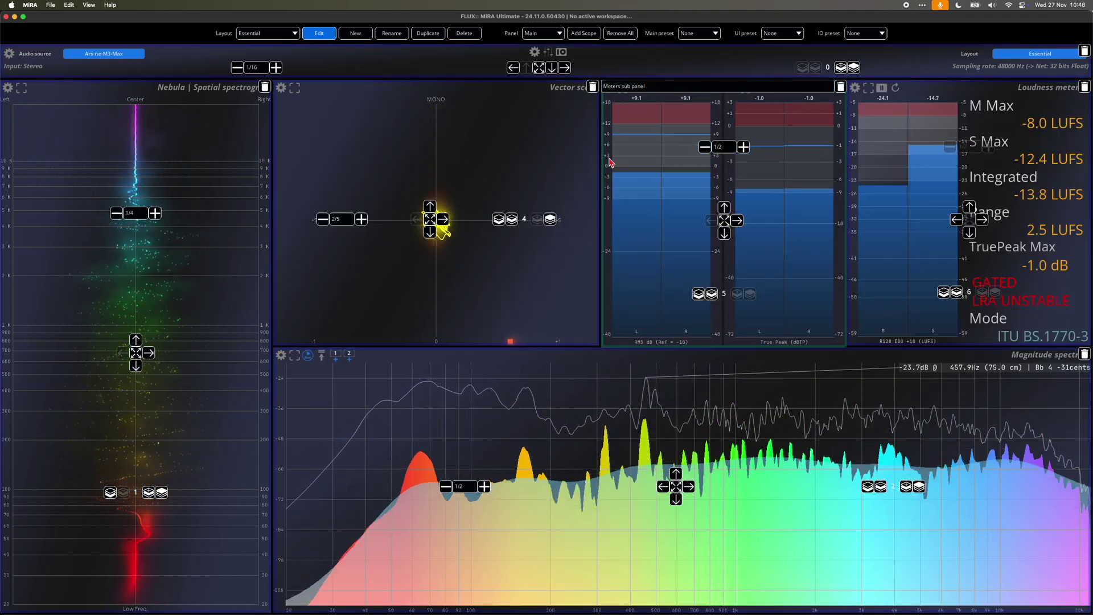
click(336, 219)
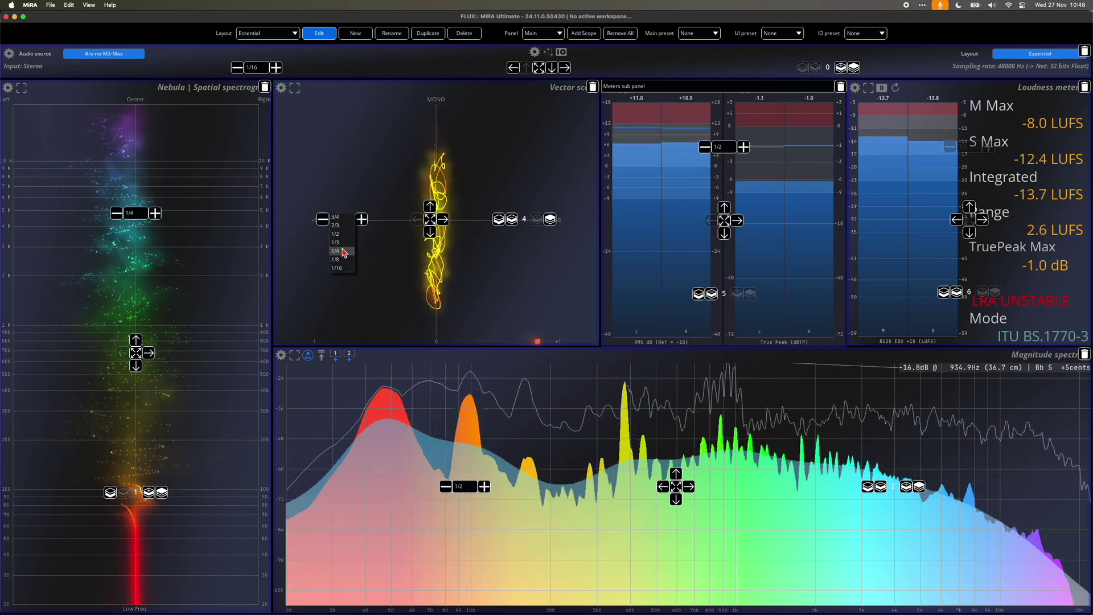
click(342, 242)
click(146, 216)
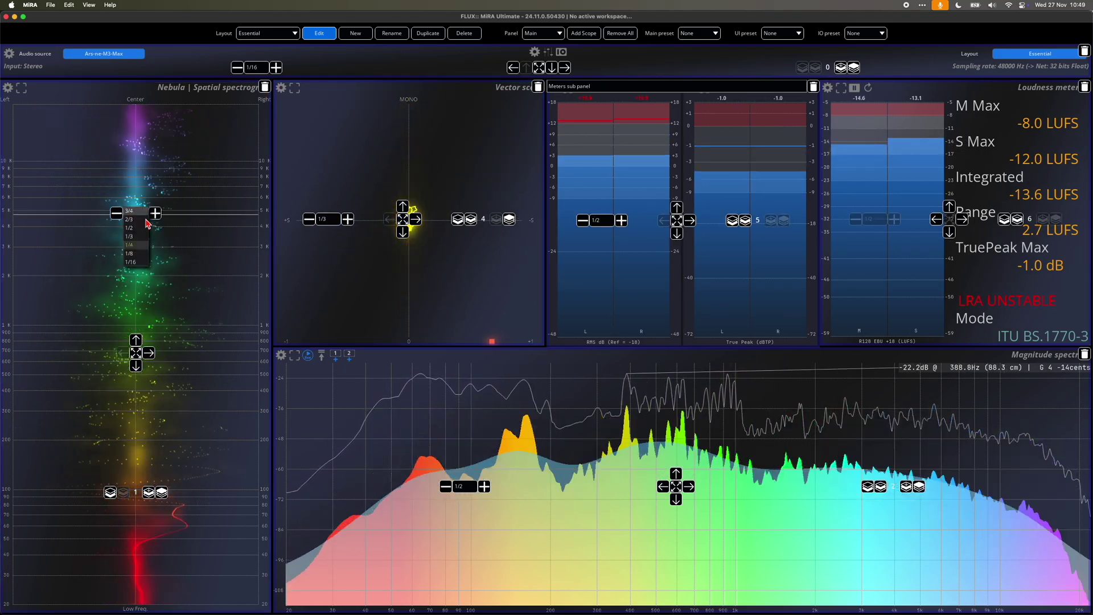
click(136, 237)
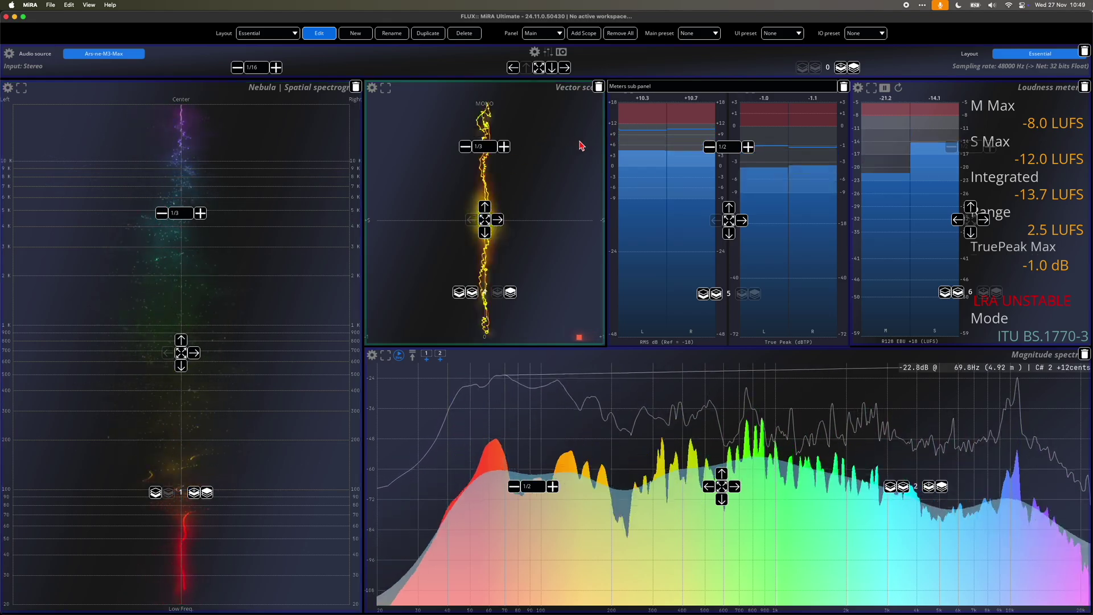
Leave layout Edit mode with Ctrl+E, keeping the rearranged Essential panels.
key(ctrl+e)
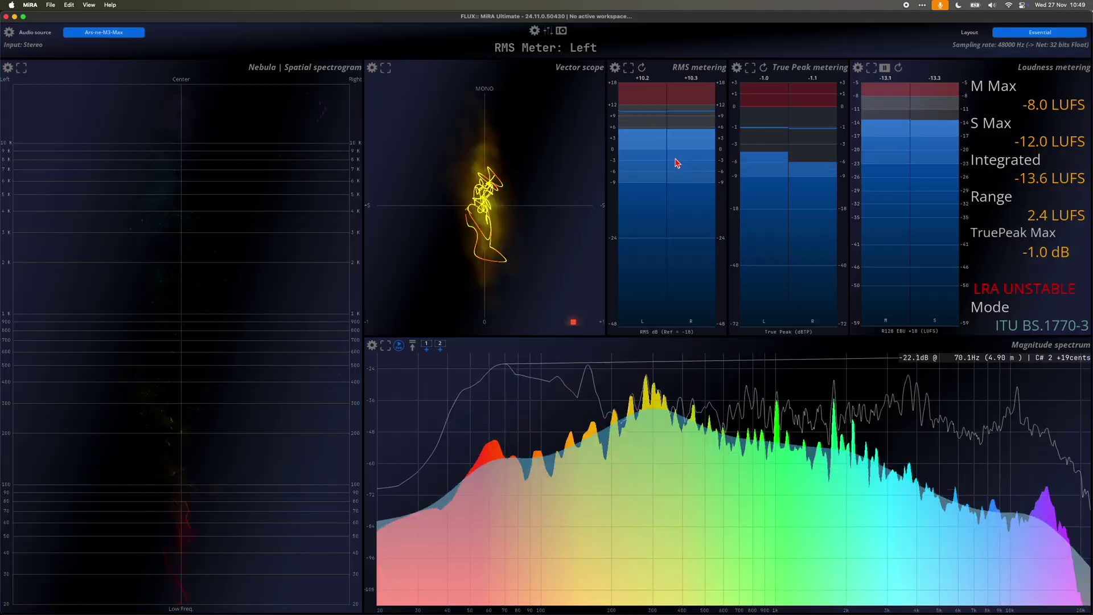